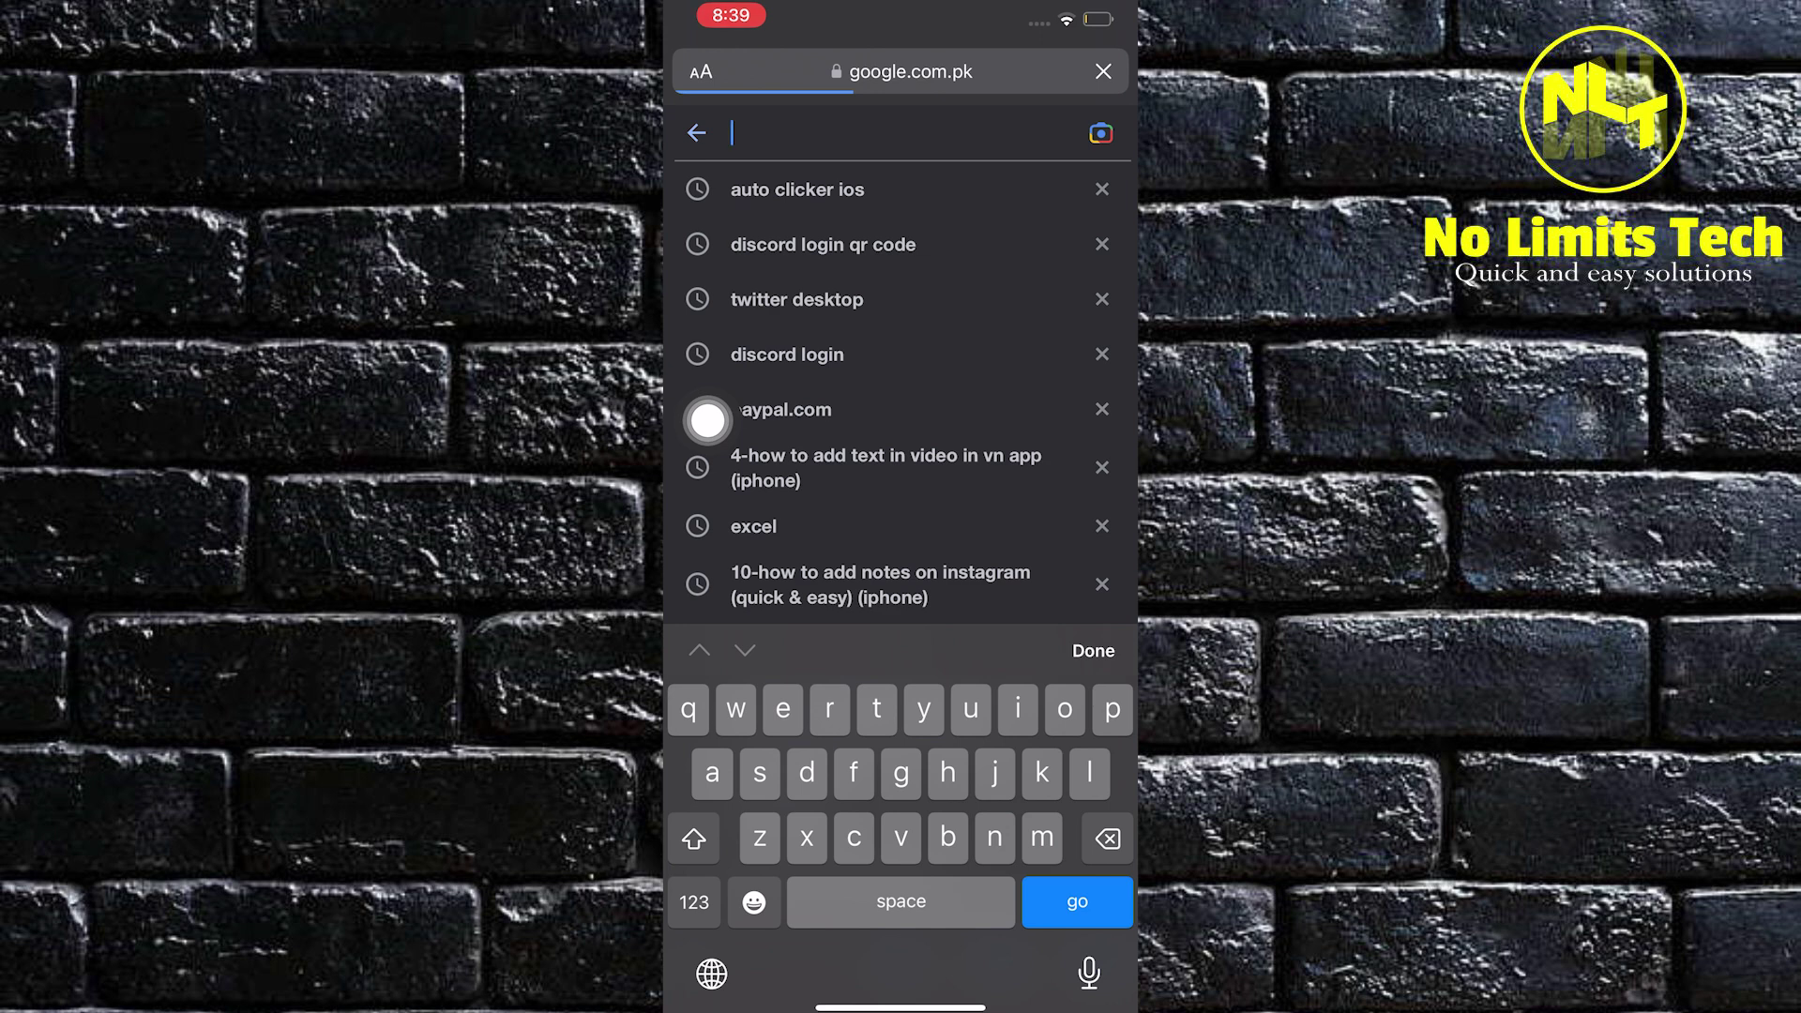
Step: Rerun the 'auto clicker ios' search from history and open the autoclicker-ios.com result
{"action": "left_click", "coordinate": [796, 188]}
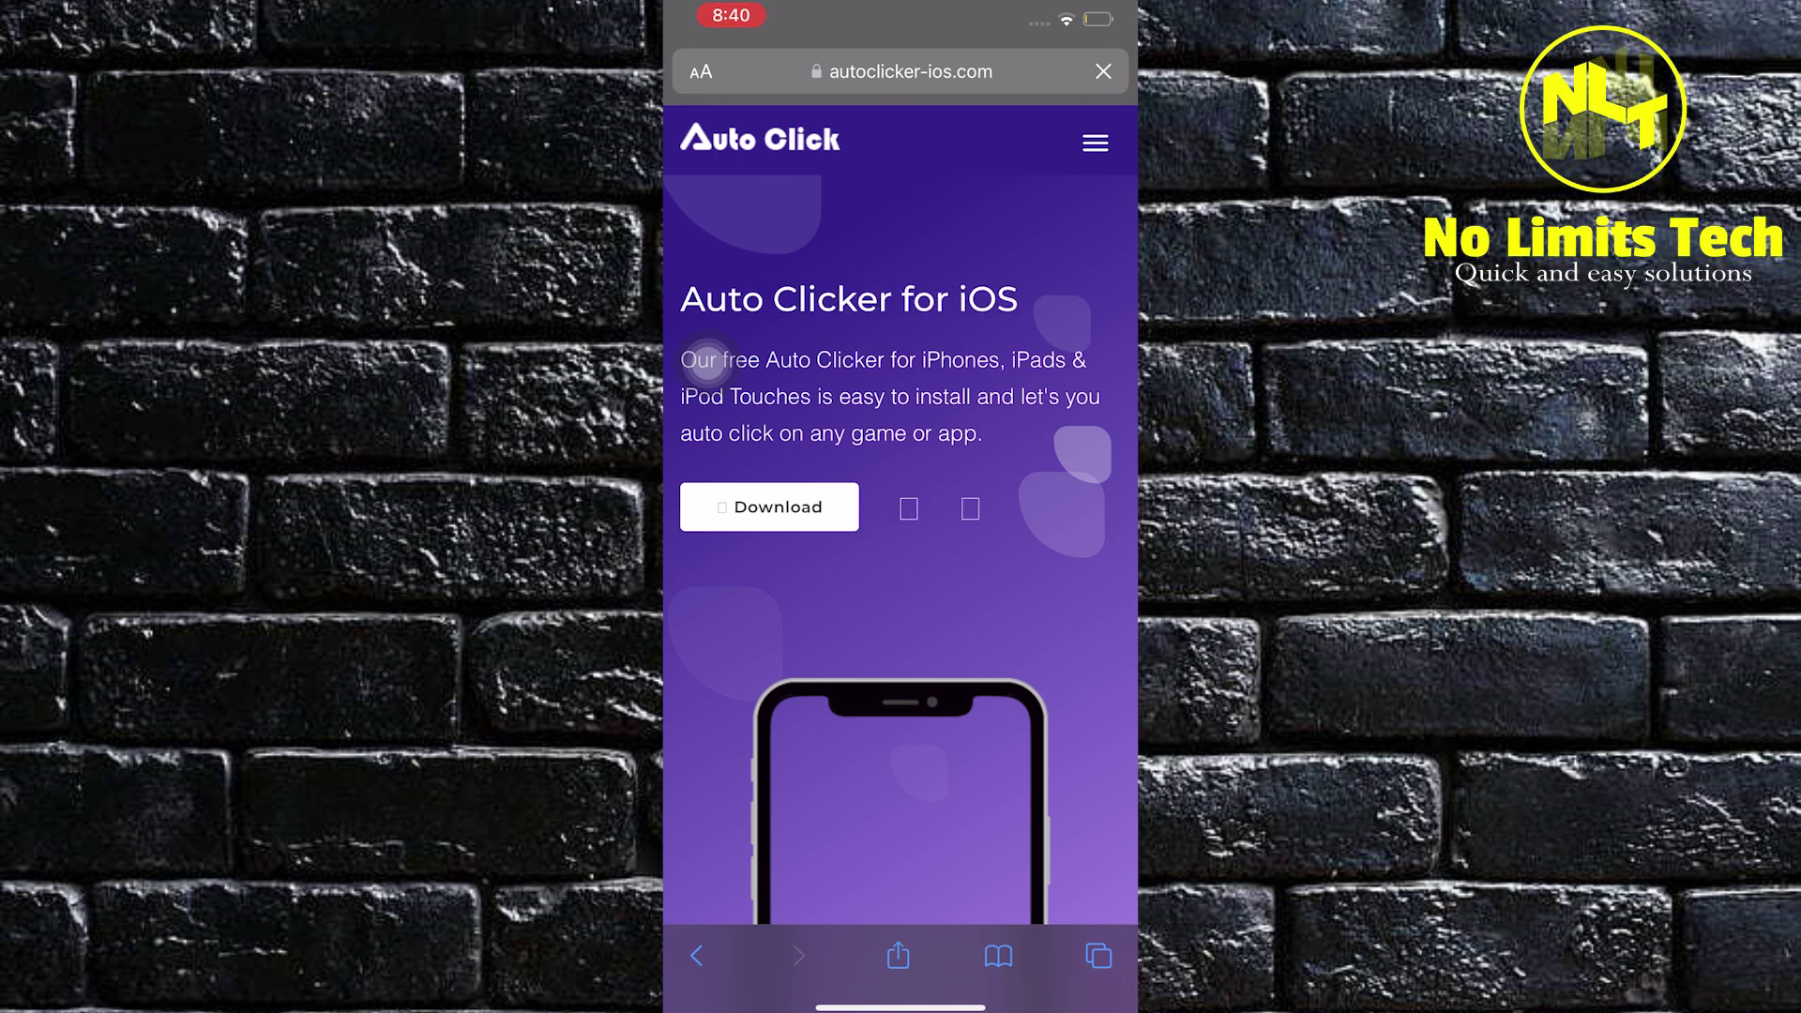
{"action": "scroll", "coordinate": [901, 564], "scroll_direction": "down", "scroll_amount": 10}
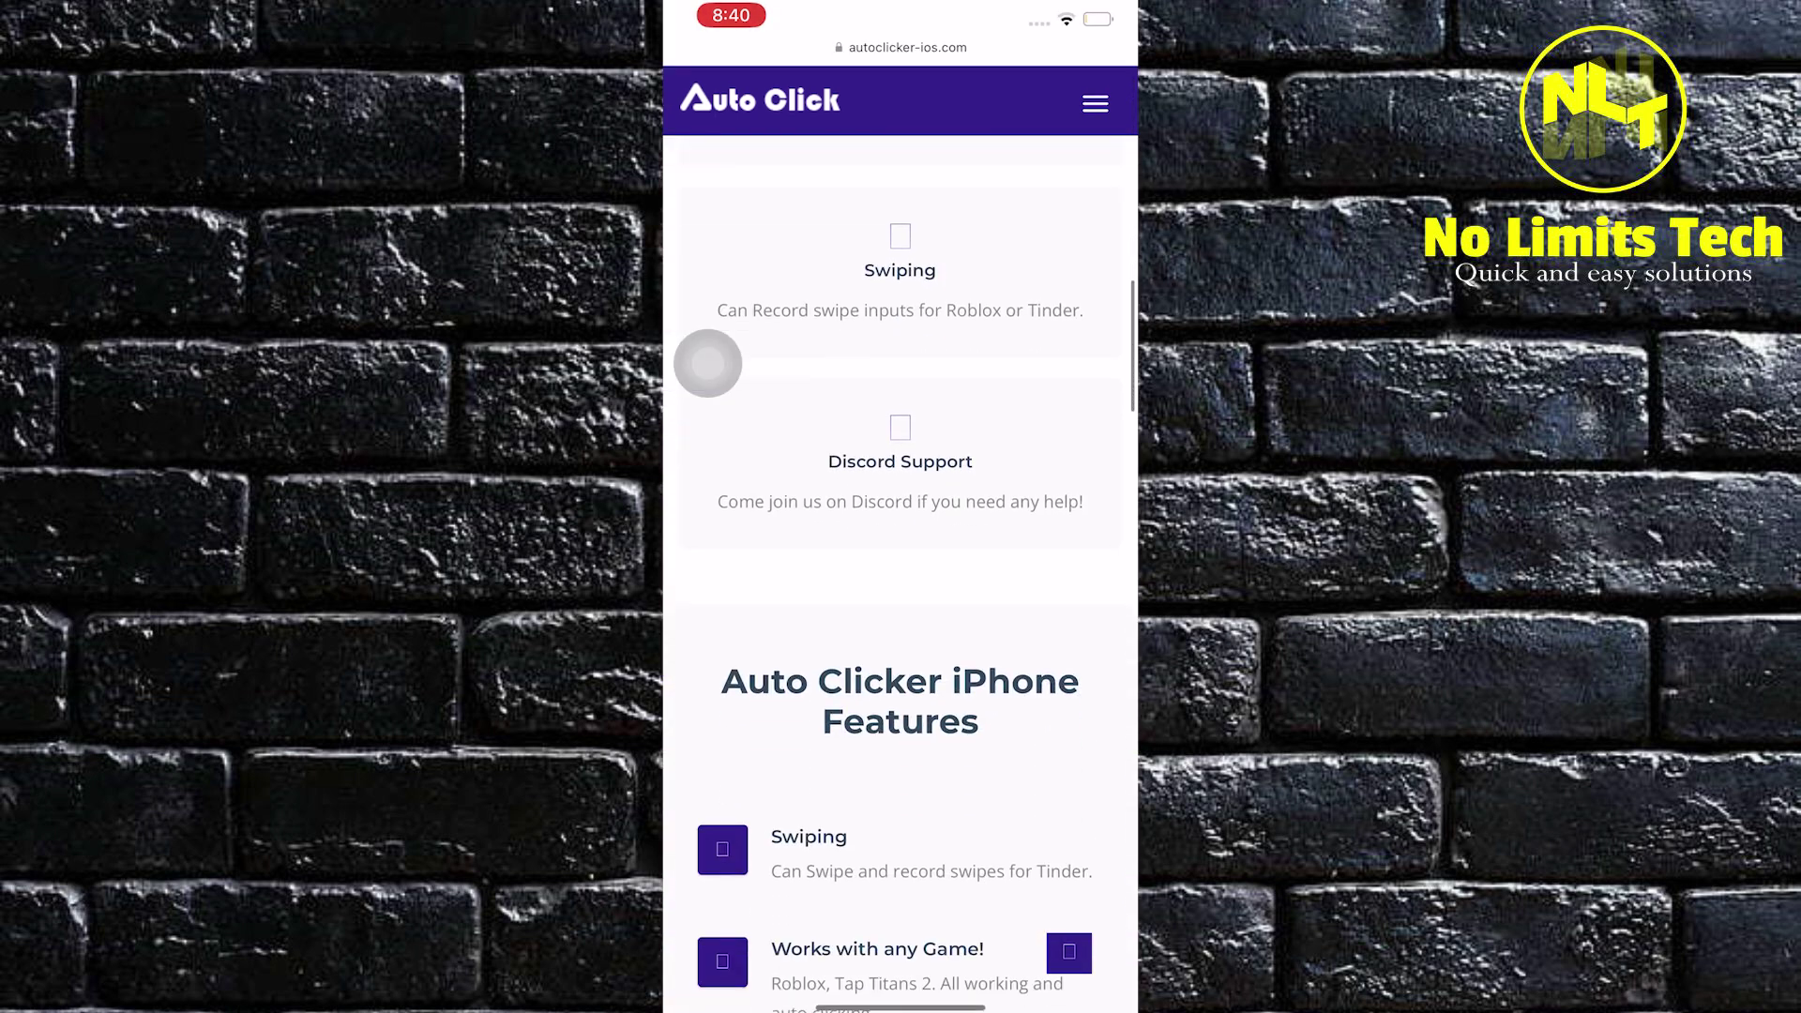
{"action": "scroll", "coordinate": [902, 563], "scroll_direction": "down", "scroll_amount": 3}
{"action": "scroll", "coordinate": [901, 562], "scroll_direction": "down", "scroll_amount": 3}
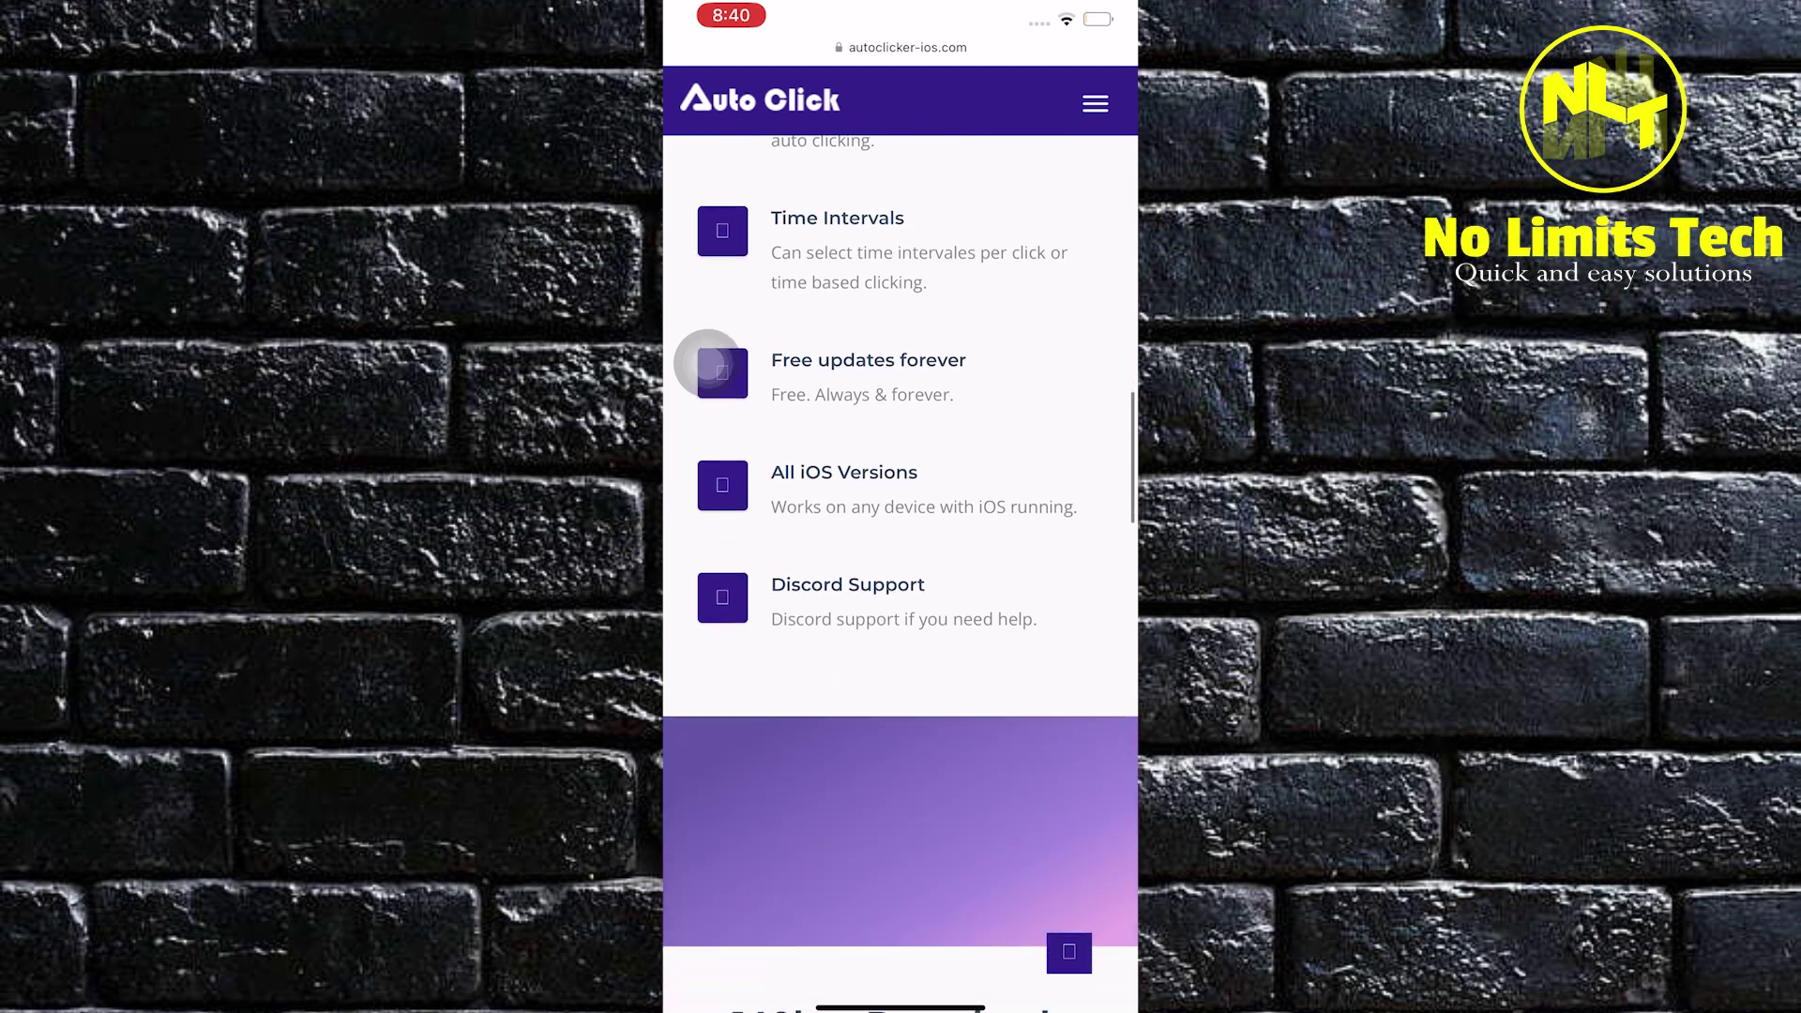
{"action": "scroll", "coordinate": [901, 564], "scroll_direction": "down", "scroll_amount": 1}
{"action": "scroll", "coordinate": [902, 563], "scroll_direction": "down", "scroll_amount": 3}
{"action": "scroll", "coordinate": [900, 563], "scroll_direction": "down", "scroll_amount": 2}
{"action": "scroll", "coordinate": [900, 563], "scroll_direction": "down", "scroll_amount": 2}
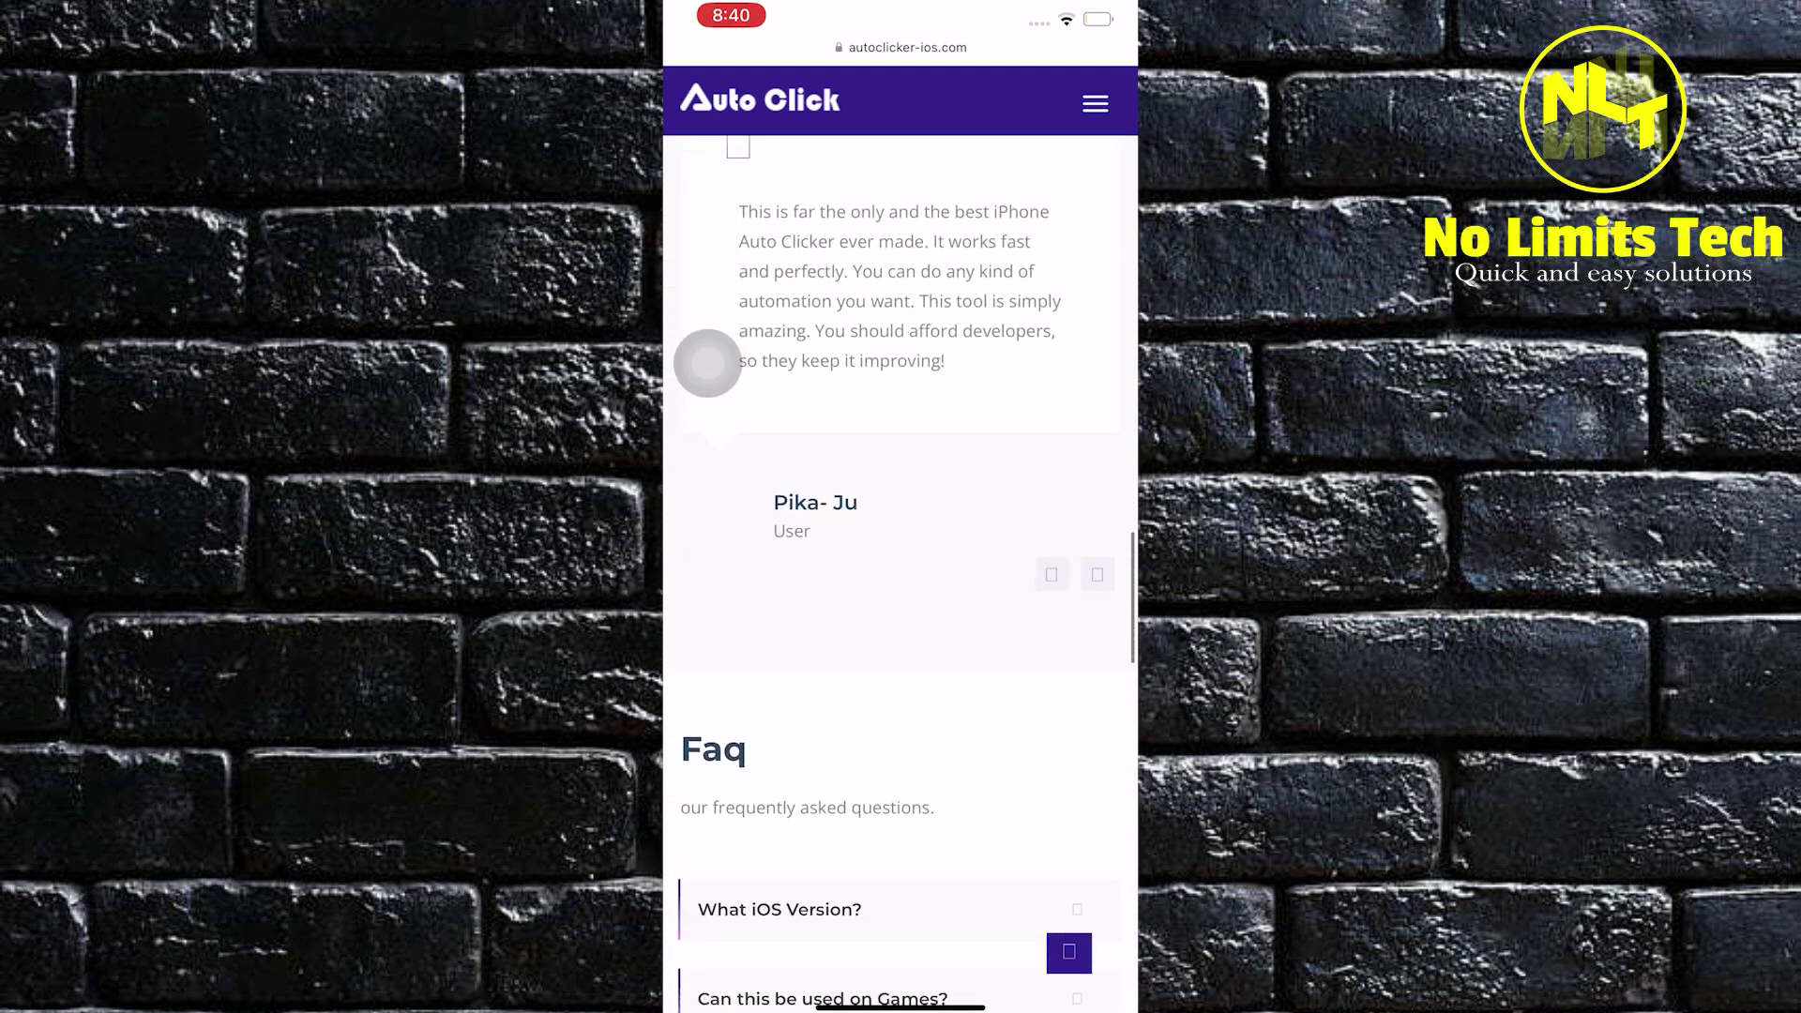
{"action": "scroll", "coordinate": [901, 563], "scroll_direction": "down", "scroll_amount": 1}
{"action": "scroll", "coordinate": [900, 563], "scroll_direction": "down", "scroll_amount": 3}
{"action": "scroll", "coordinate": [901, 564], "scroll_direction": "down", "scroll_amount": 1}
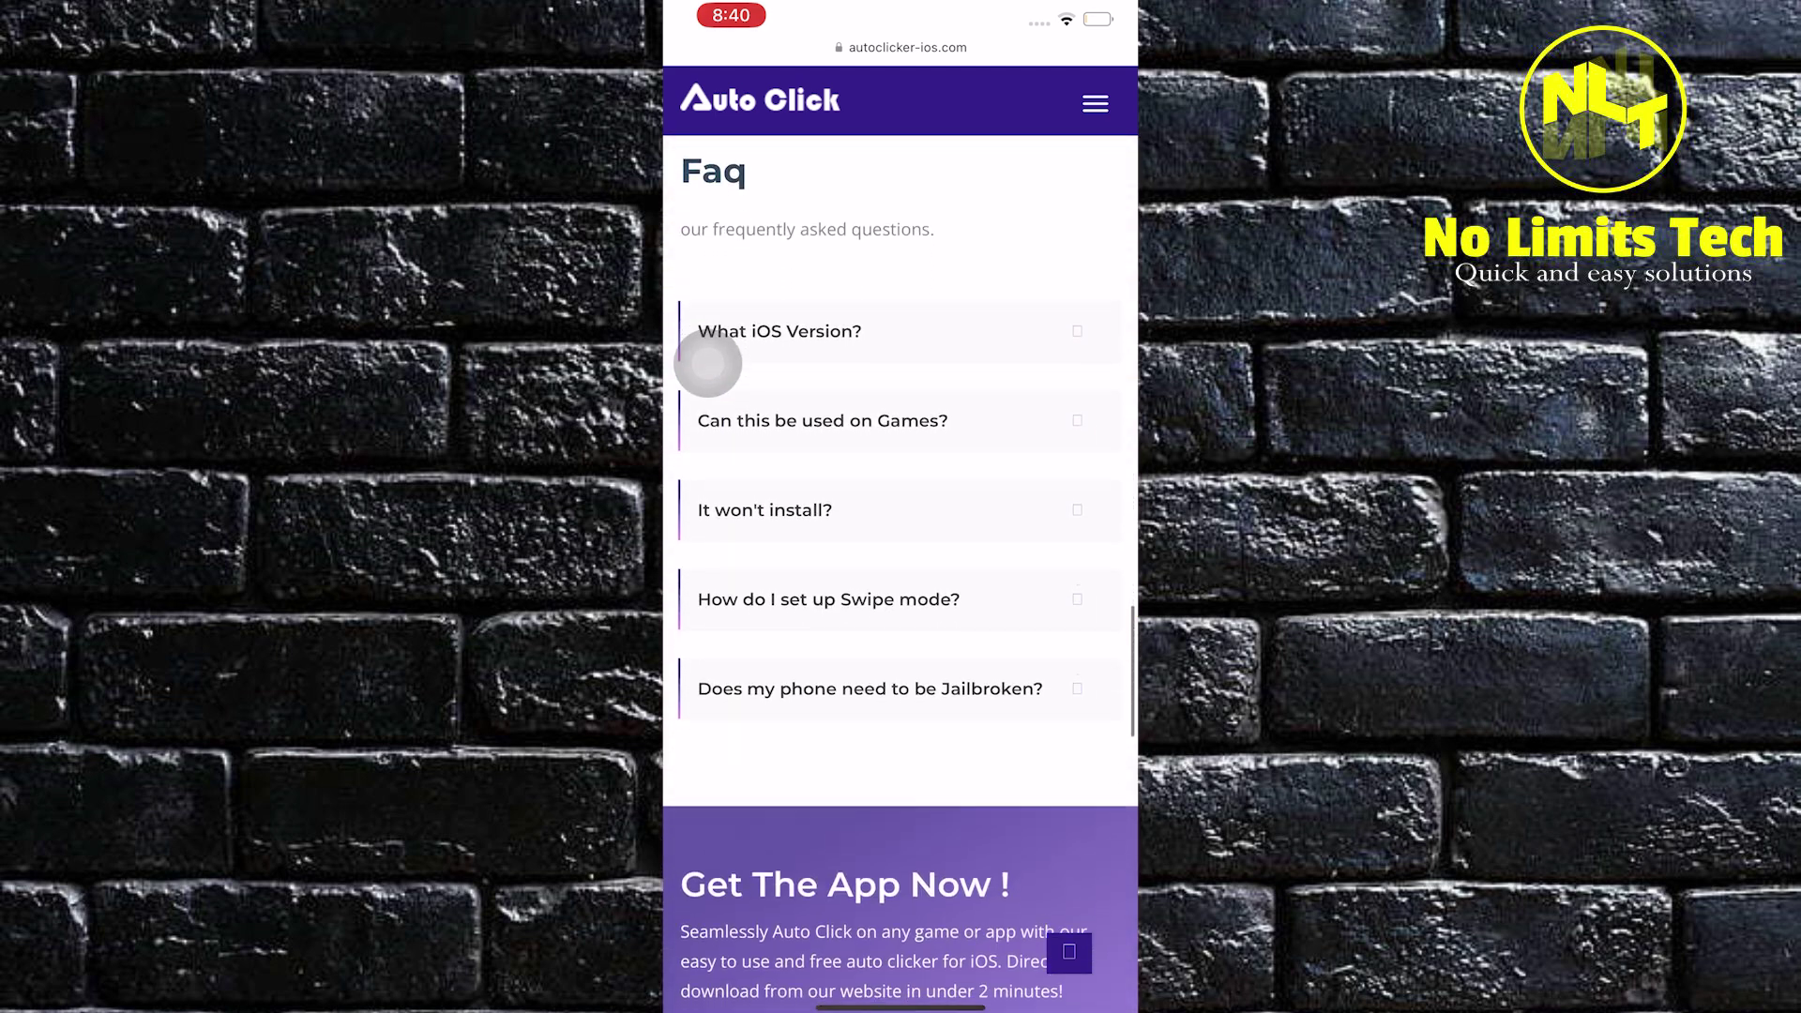
{"action": "scroll", "coordinate": [709, 365], "scroll_direction": "down", "scroll_amount": 3}
{"action": "scroll", "coordinate": [709, 364], "scroll_direction": "down", "scroll_amount": 1}
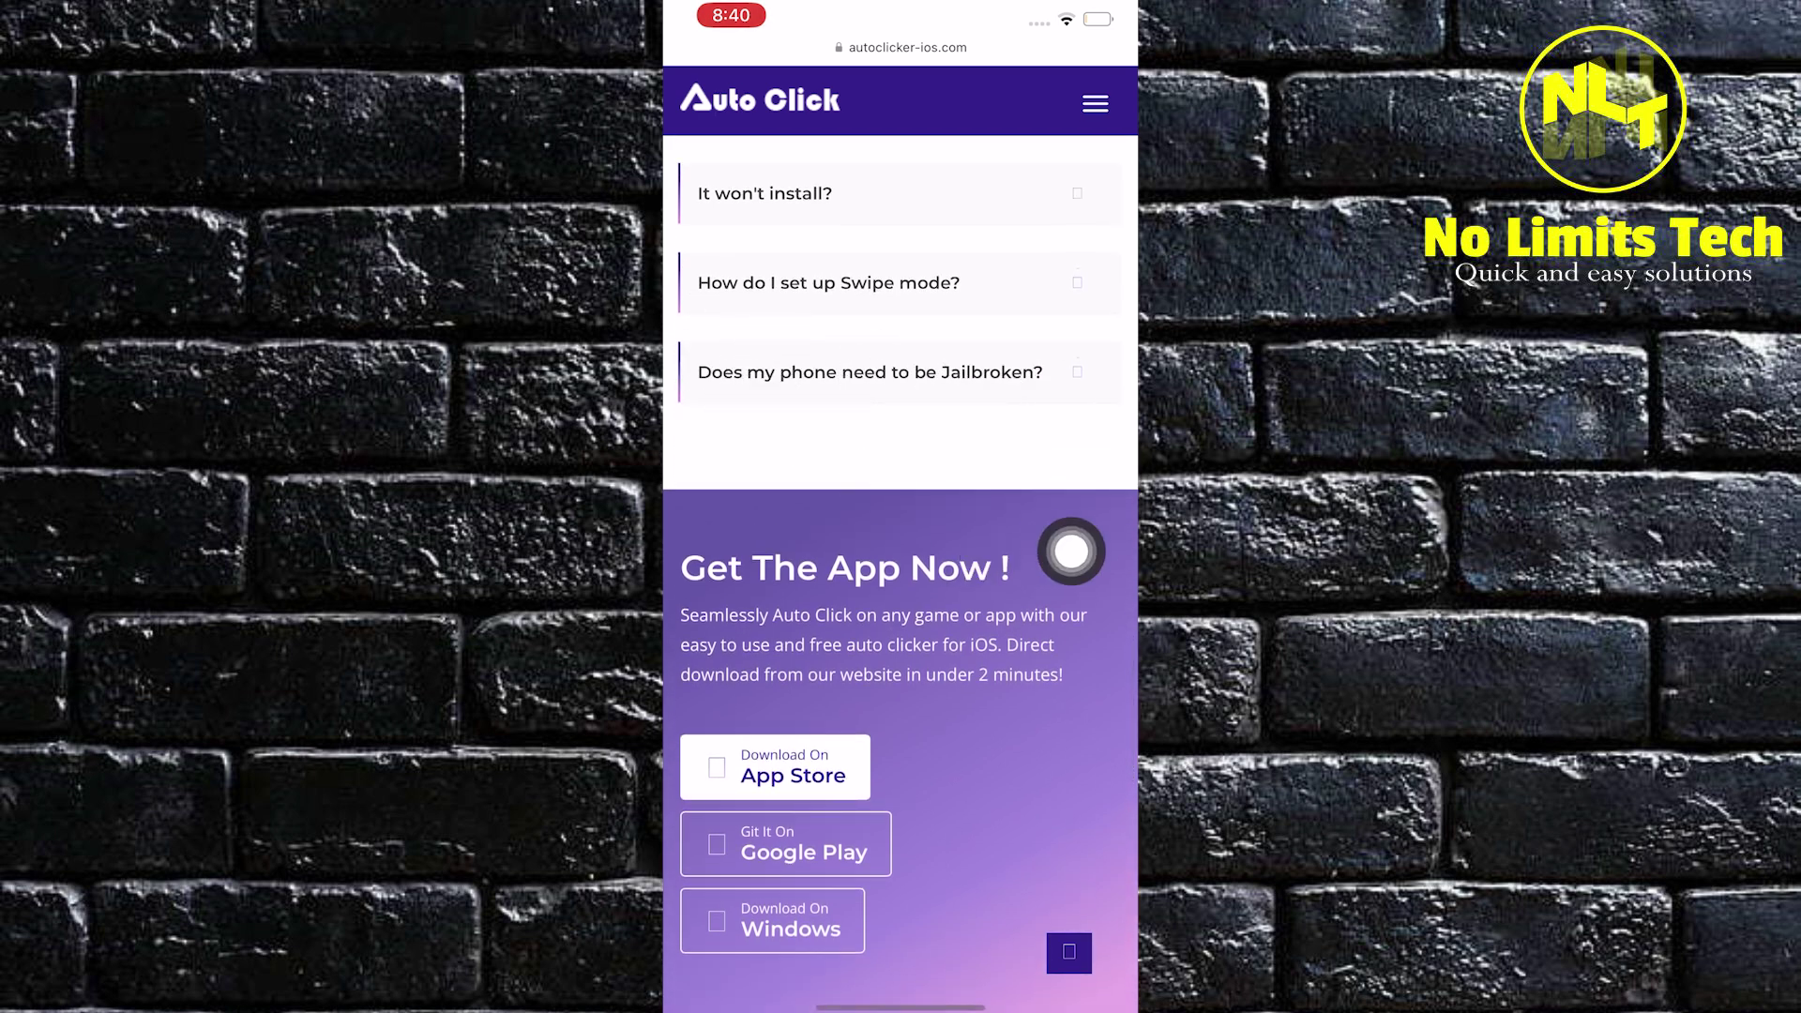
Step: Expand the 'Does my phone need to be Jailbroken?' FAQ to see its answer
{"action": "left_click", "coordinate": [869, 372]}
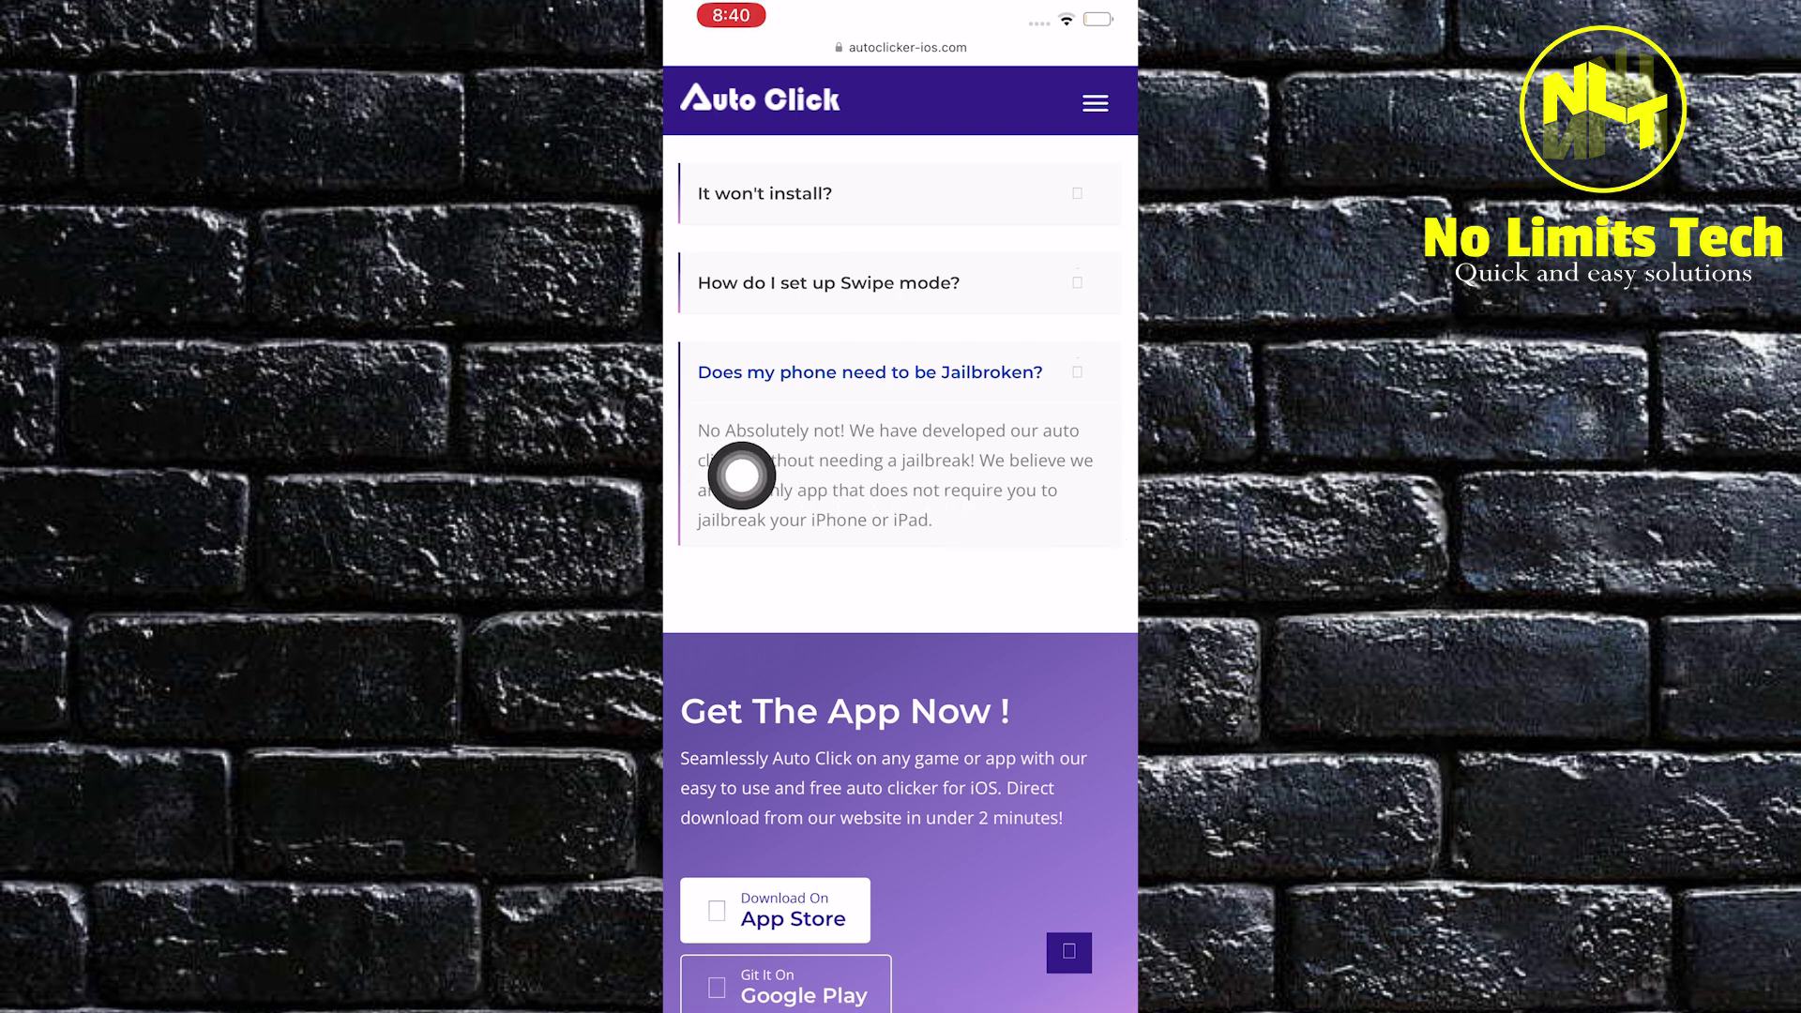
{"action": "scroll", "coordinate": [900, 562], "scroll_direction": "up", "scroll_amount": 5}
{"action": "scroll", "coordinate": [902, 563], "scroll_direction": "up", "scroll_amount": 5}
{"action": "scroll", "coordinate": [900, 563], "scroll_direction": "up", "scroll_amount": 5}
{"action": "scroll", "coordinate": [901, 563], "scroll_direction": "up", "scroll_amount": 3}
{"action": "scroll", "coordinate": [901, 563], "scroll_direction": "up", "scroll_amount": 5}
{"action": "scroll", "coordinate": [901, 562], "scroll_direction": "up", "scroll_amount": 3}
{"action": "scroll", "coordinate": [901, 563], "scroll_direction": "up", "scroll_amount": 5}
{"action": "scroll", "coordinate": [901, 563], "scroll_direction": "up", "scroll_amount": 2}
{"action": "scroll", "coordinate": [901, 564], "scroll_direction": "up", "scroll_amount": 3}
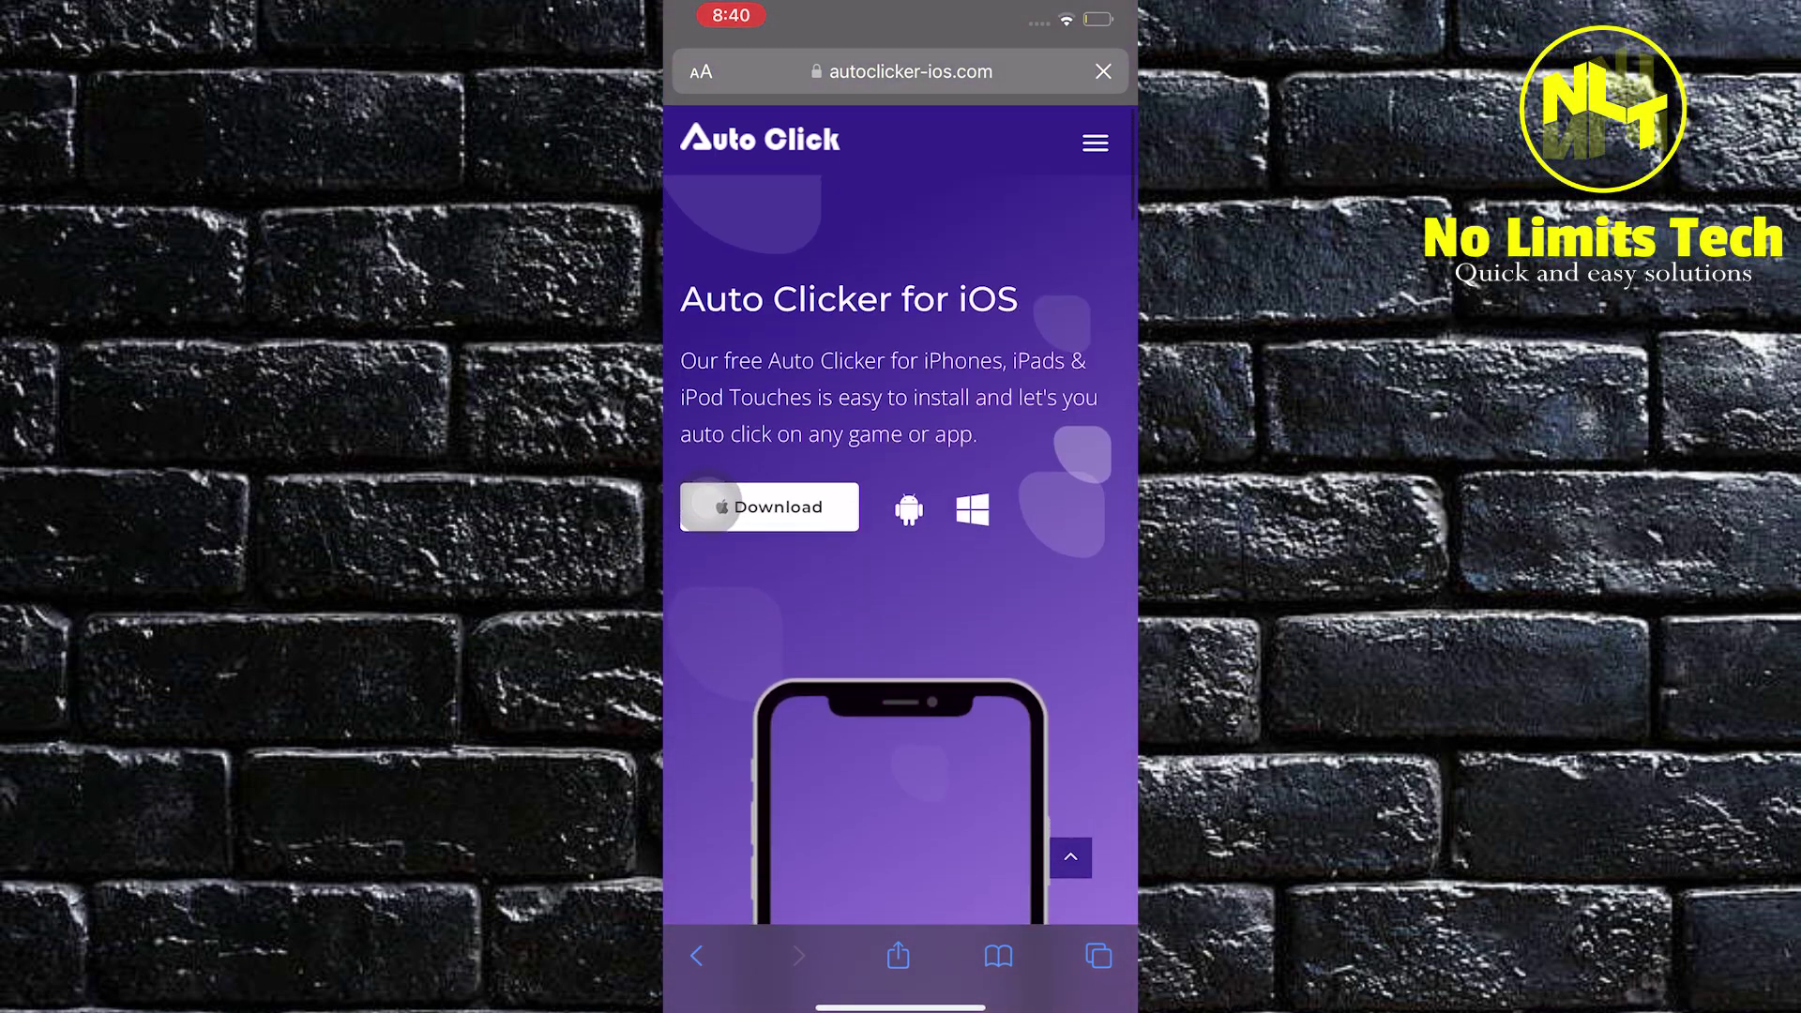
Step: Use the Download button under the Auto Clicker for iOS heading to show iOS and Android options
{"action": "left_click_drag", "start_coordinate": [854, 520], "coordinate": [706, 602]}
{"action": "left_click", "coordinate": [768, 508]}
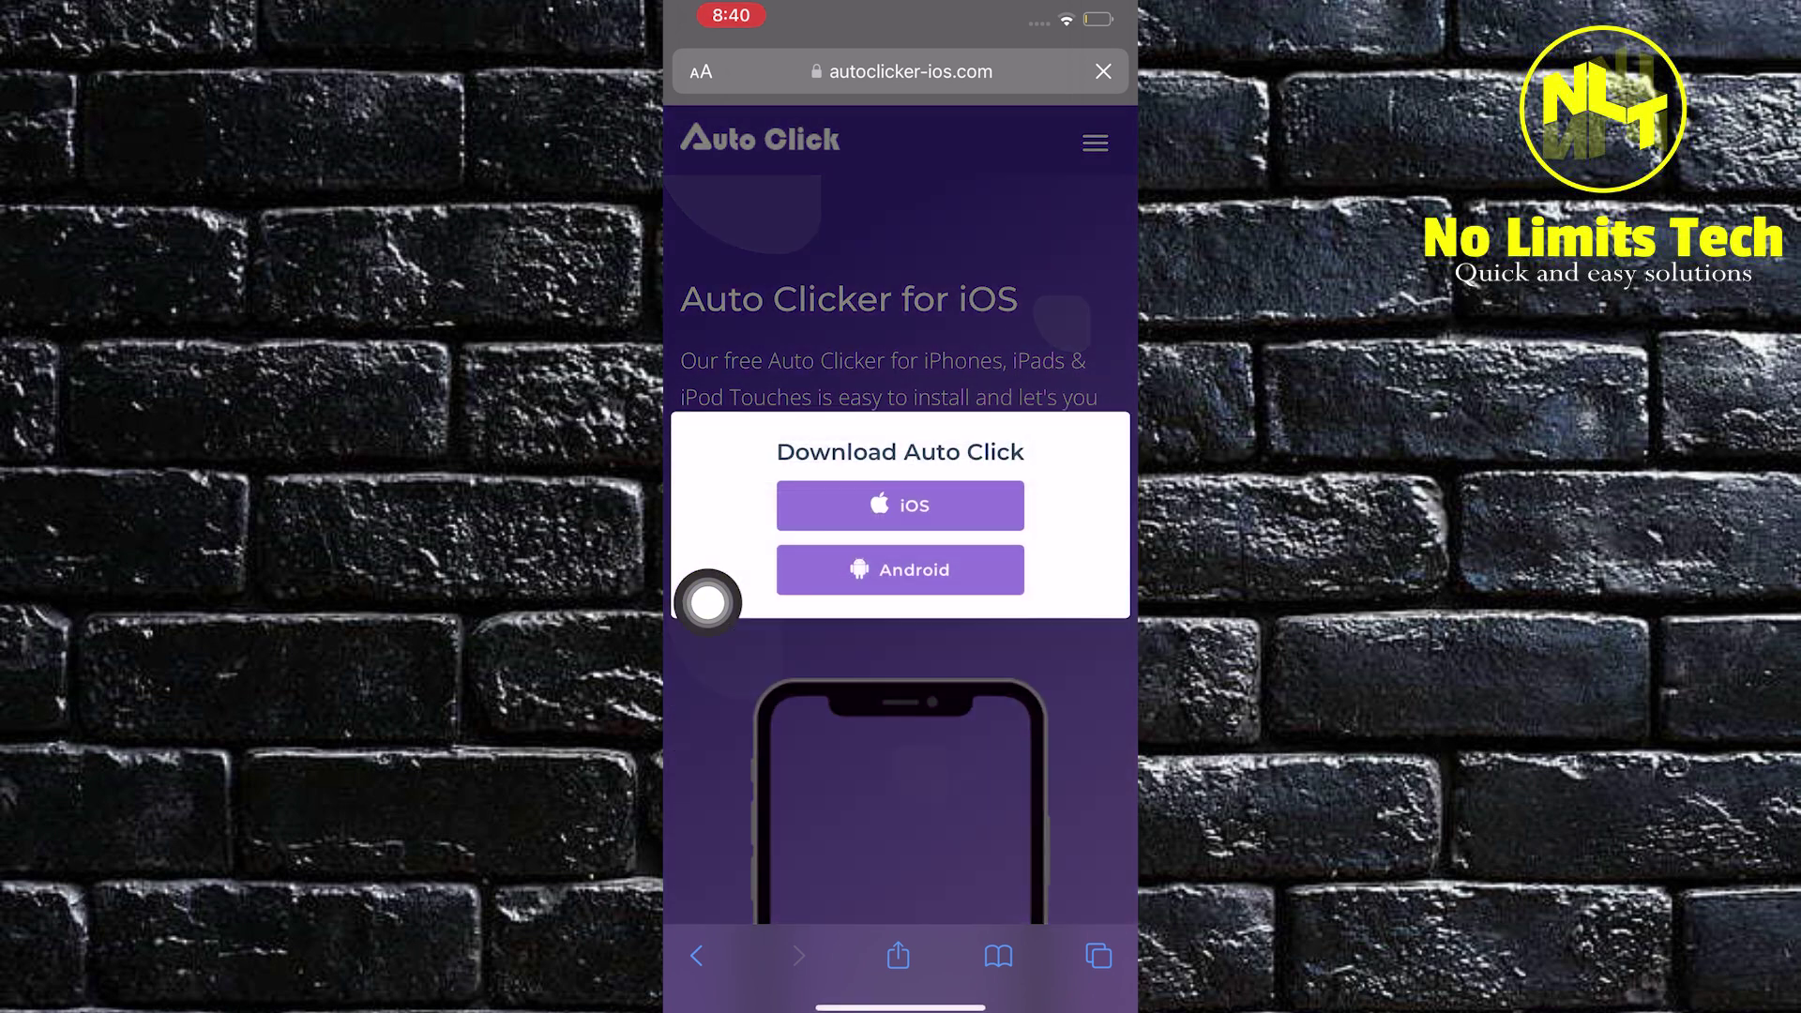
{"action": "left_click_drag", "start_coordinate": [852, 496], "coordinate": [707, 507]}
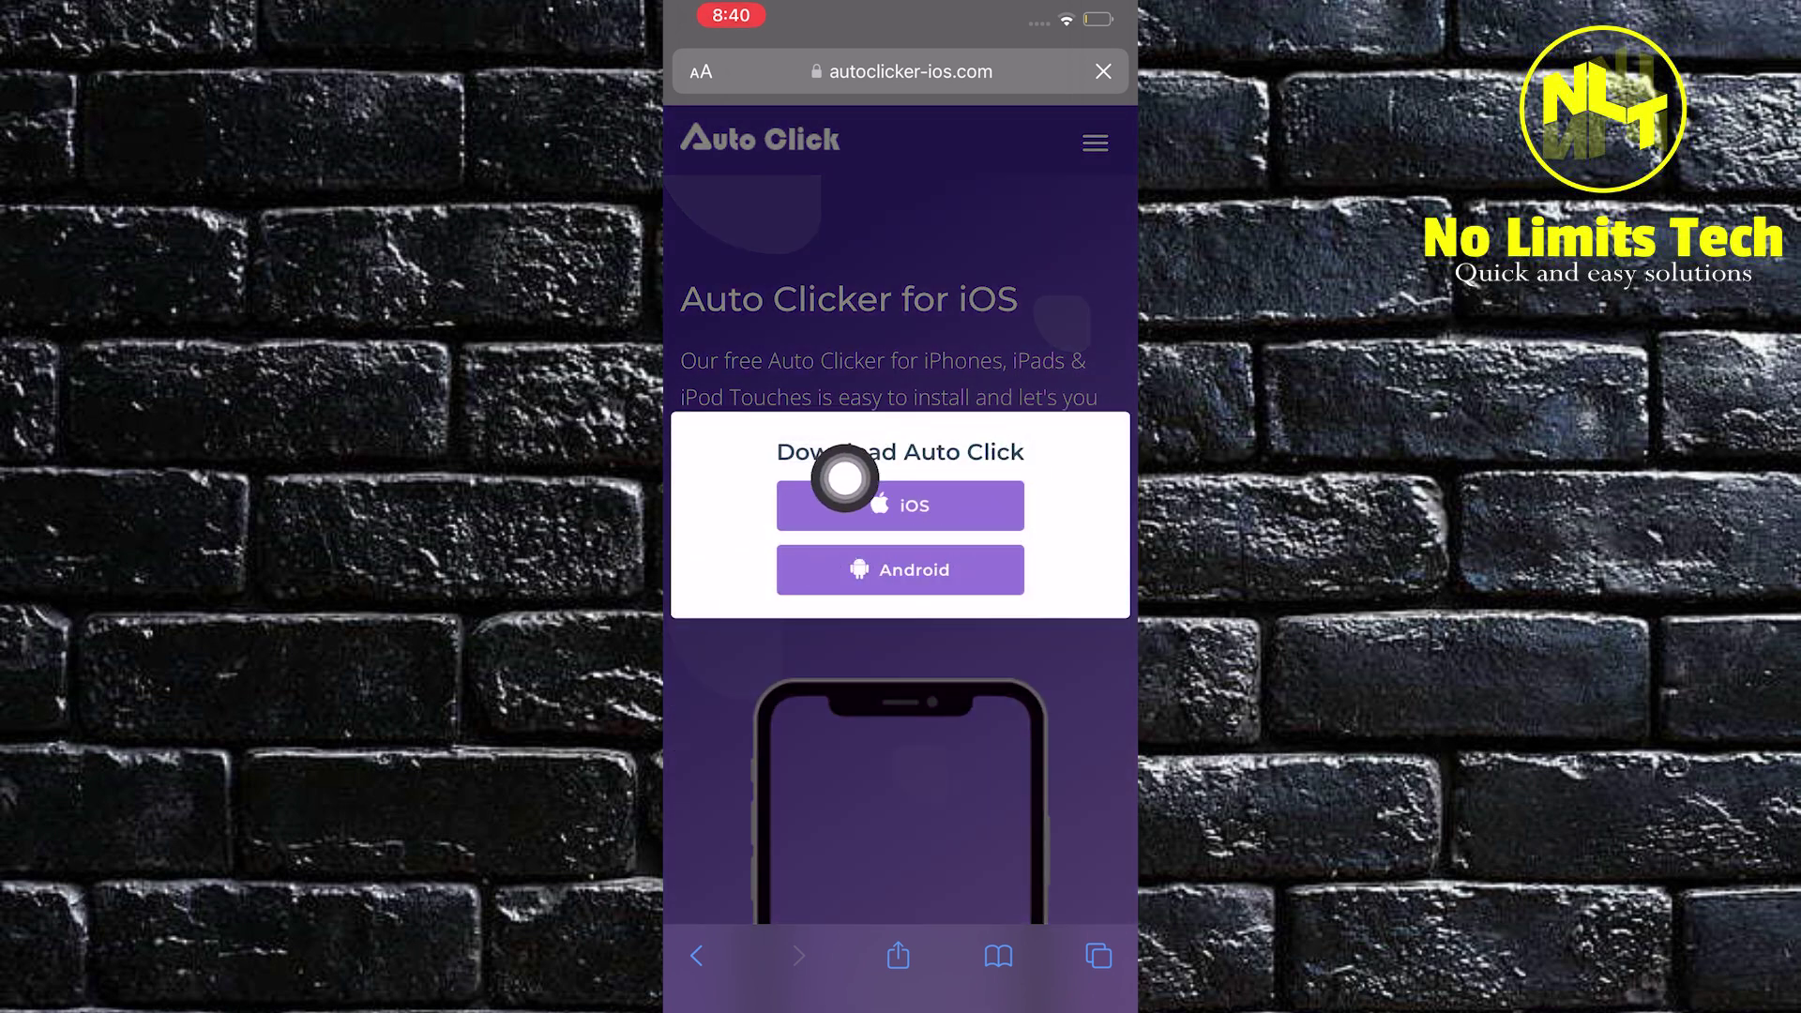